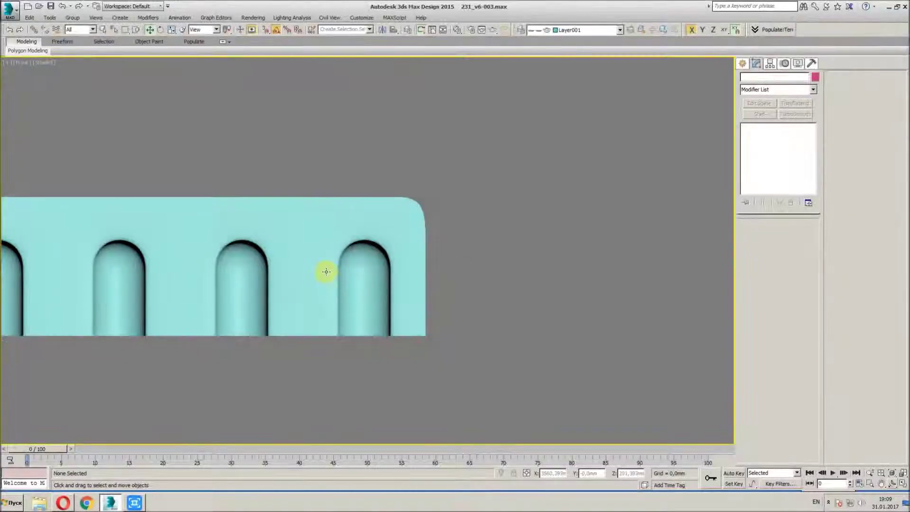
Step: Orbit and zoom around the wall panel's arched niches, toggling wireframe edges to inspect them
click(355, 299)
mouse_move(355, 300)
alt+middle_down()
mouse_move(361, 325)
mouse_move(376, 266)
alt+middle_up()
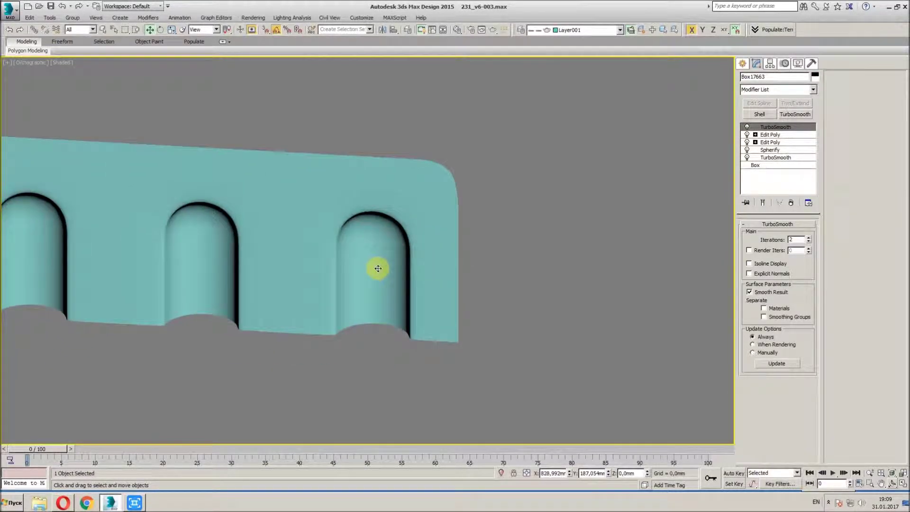
scroll(375, 266, up, 2)
scroll(382, 270, up, 1)
scroll(393, 265, down, 3)
mouse_move(430, 272)
alt+middle_down()
mouse_move(412, 235)
mouse_move(420, 225)
mouse_move(426, 240)
alt+middle_up()
scroll(412, 202, up, 3)
scroll(430, 203, down, 4)
key(F4)
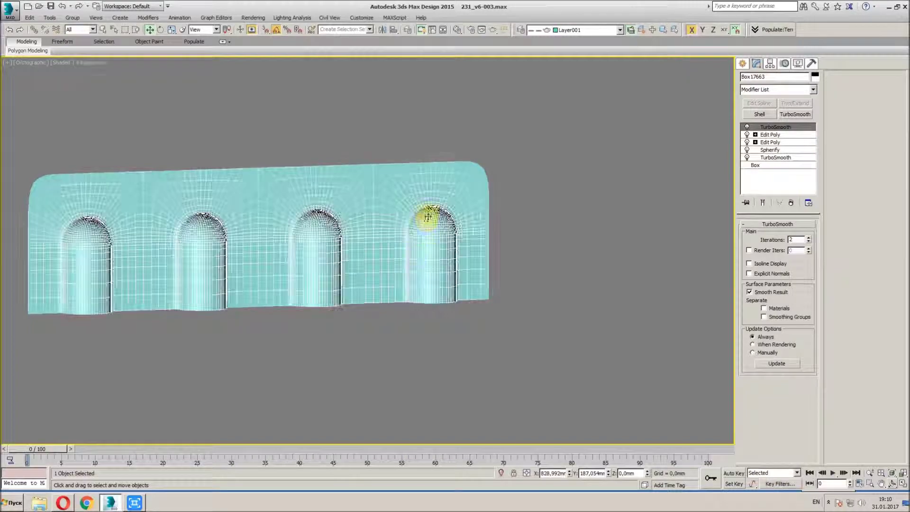
scroll(427, 211, up, 3)
mouse_move(426, 209)
middle_down()
mouse_move(406, 214)
mouse_move(427, 207)
mouse_move(404, 234)
middle_up()
scroll(416, 218, down, 2)
scroll(449, 264, up, 2)
scroll(401, 245, up, 2)
scroll(401, 245, down, 3)
key(F4)
scroll(398, 256, down, 2)
Step: Create a 500 × 500 × 500 mm box beside the arches in the Top view
click(426, 265)
key(t)
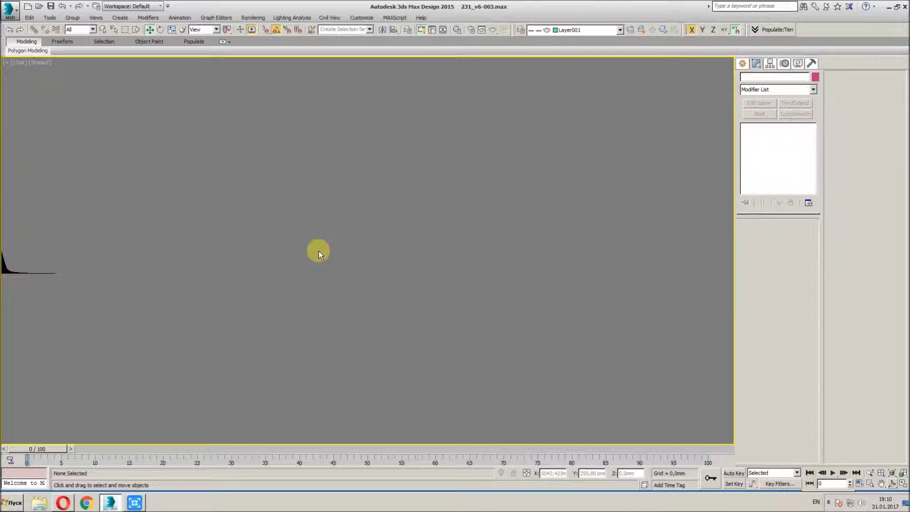
scroll(342, 255, down, 2)
middle_drag(382, 273, 320, 281)
key(F4)
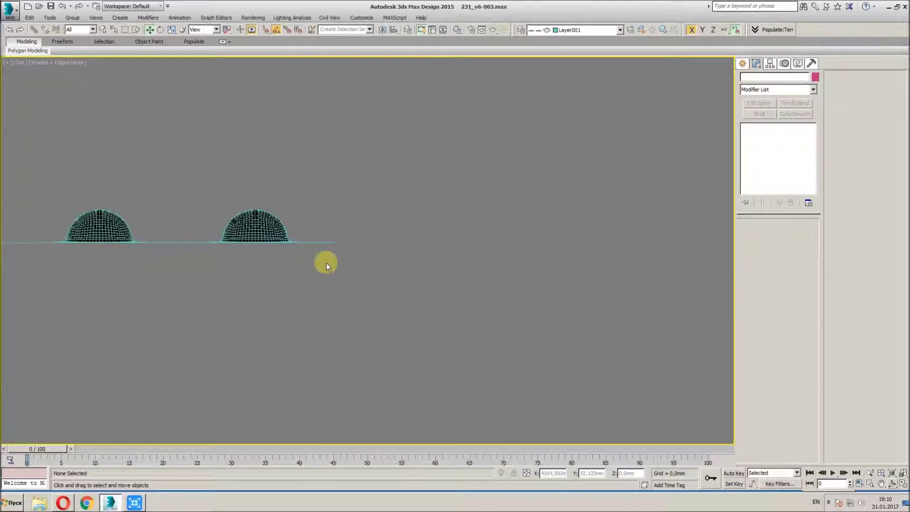
drag(420, 219, 467, 267)
click(783, 249)
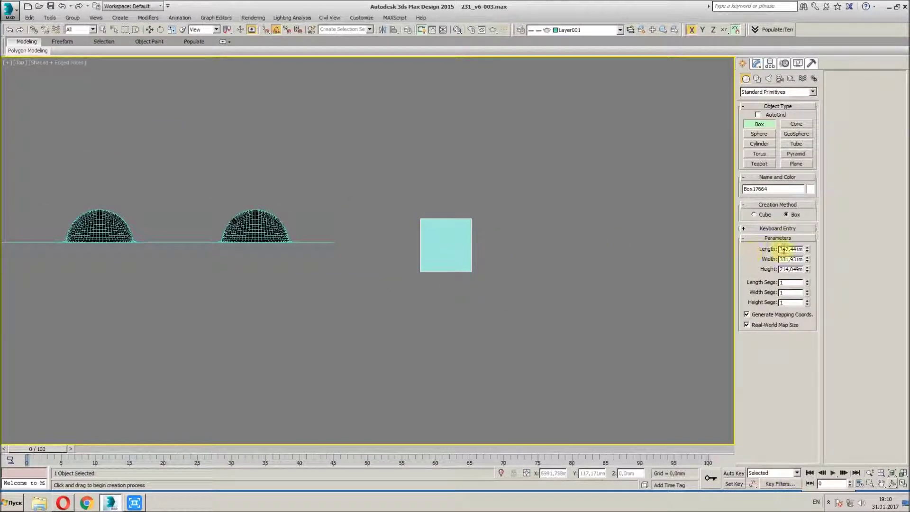
text(500,0mm)
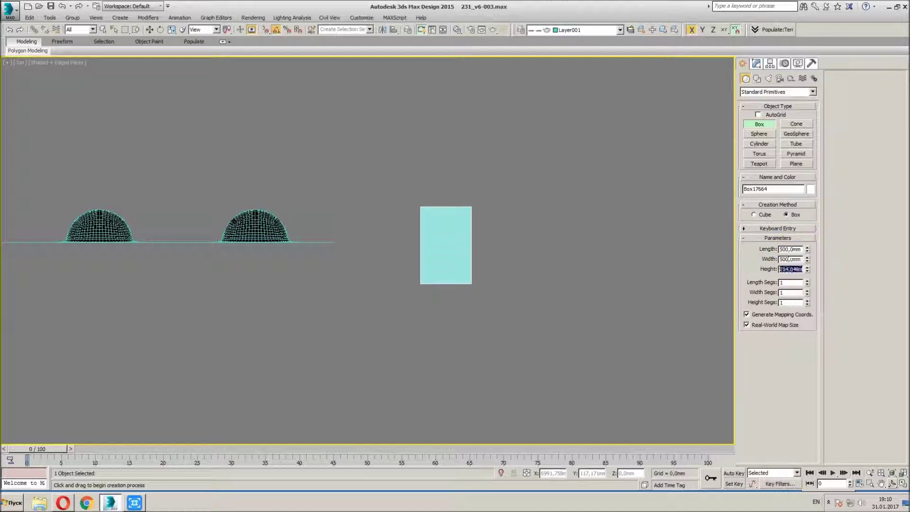
key(Tab)
text(500)
mouse_move(484, 301)
alt+middle_down()
mouse_move(462, 264)
mouse_move(441, 311)
alt+middle_up()
key(w)
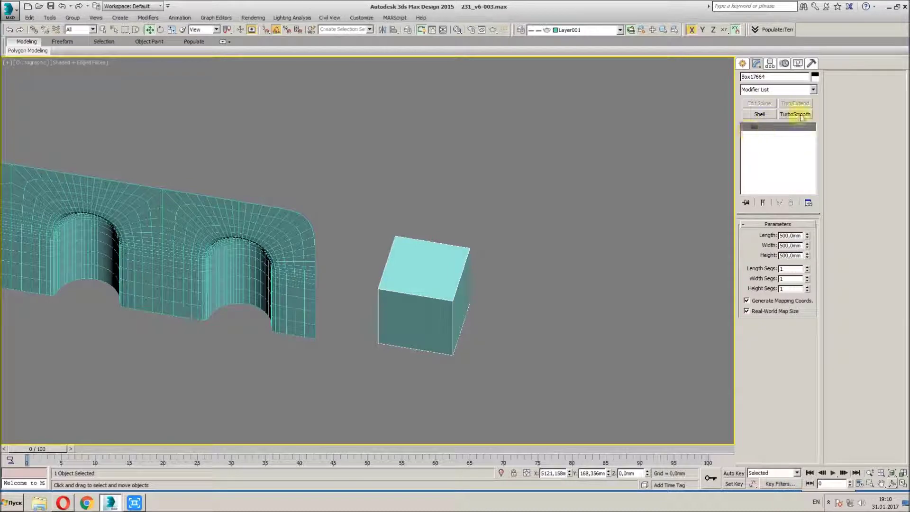
Step: Apply TurboSmooth to the box with Iterations set to 2
click(800, 116)
click(808, 237)
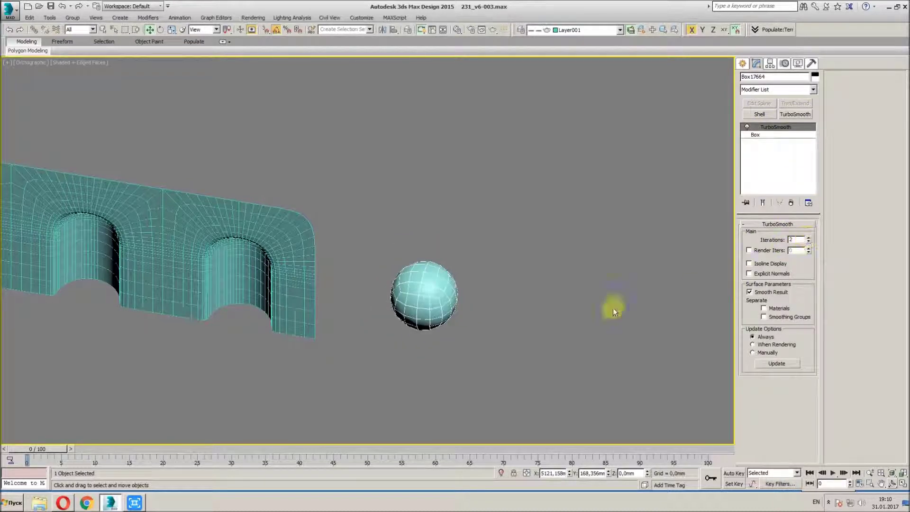
scroll(426, 301, up, 2)
scroll(429, 301, up, 3)
scroll(428, 313, down, 2)
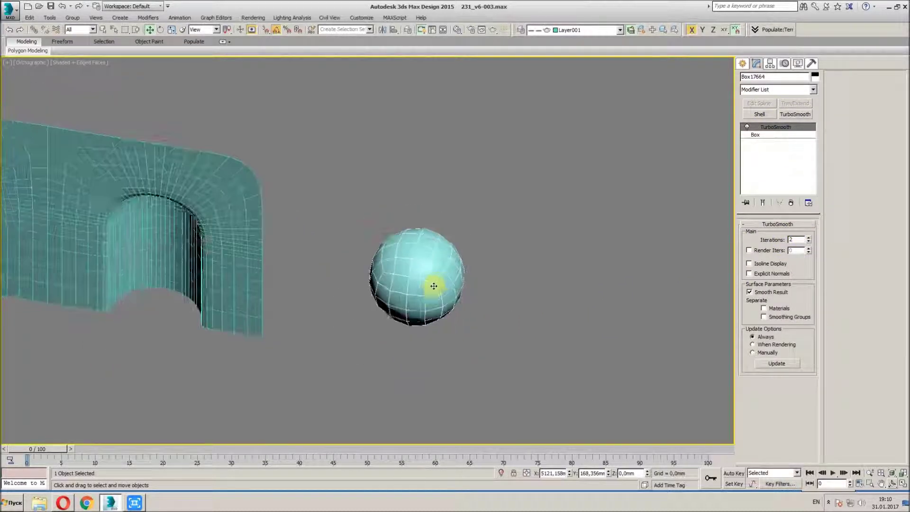
alt+middle_drag(432, 284, 433, 229)
scroll(433, 230, up, 4)
click(801, 89)
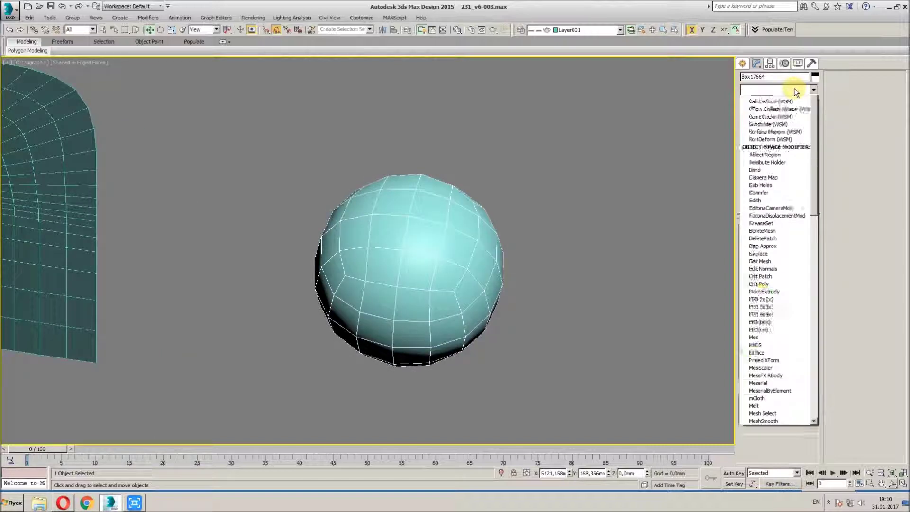
Step: Add a Spherify modifier at 100 percent, then stack an Edit Poly modifier on top
key(s)
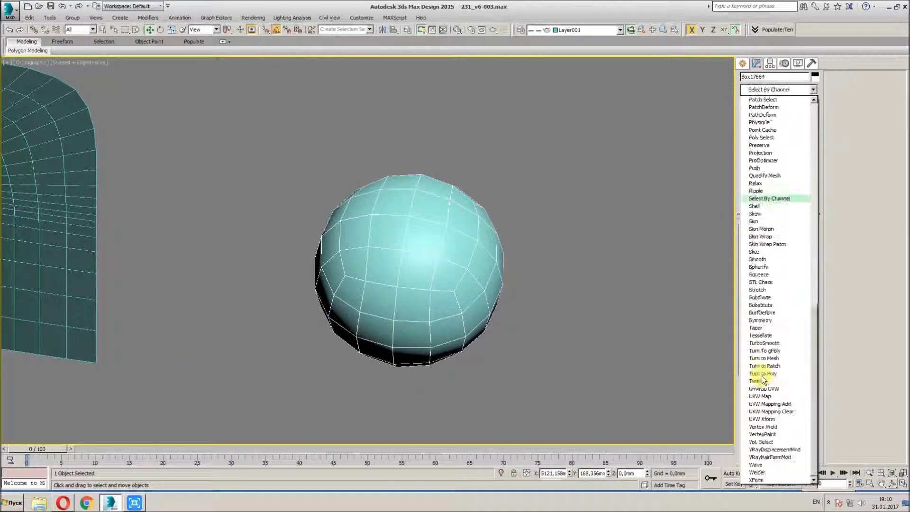
click(767, 267)
mouse_move(463, 295)
alt+middle_down()
mouse_move(443, 304)
mouse_move(467, 258)
mouse_move(417, 261)
mouse_move(422, 284)
alt+middle_up()
key(F4)
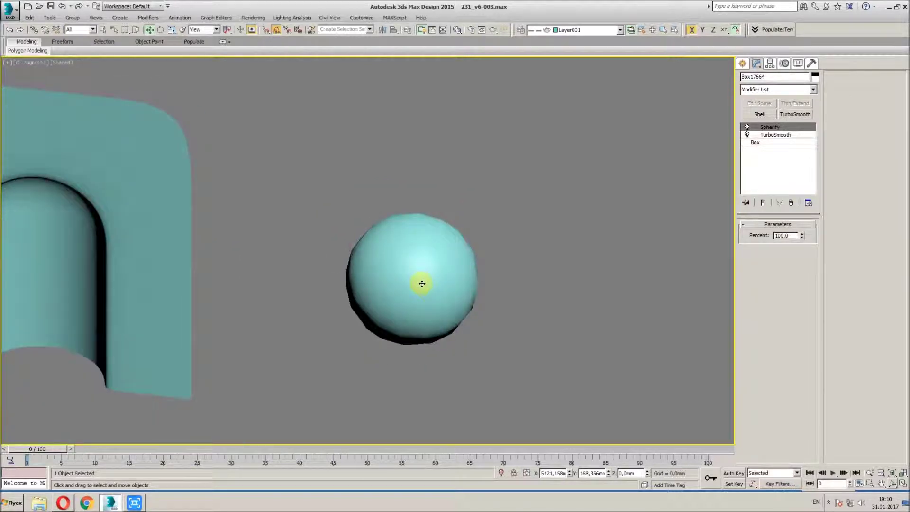
key(F4)
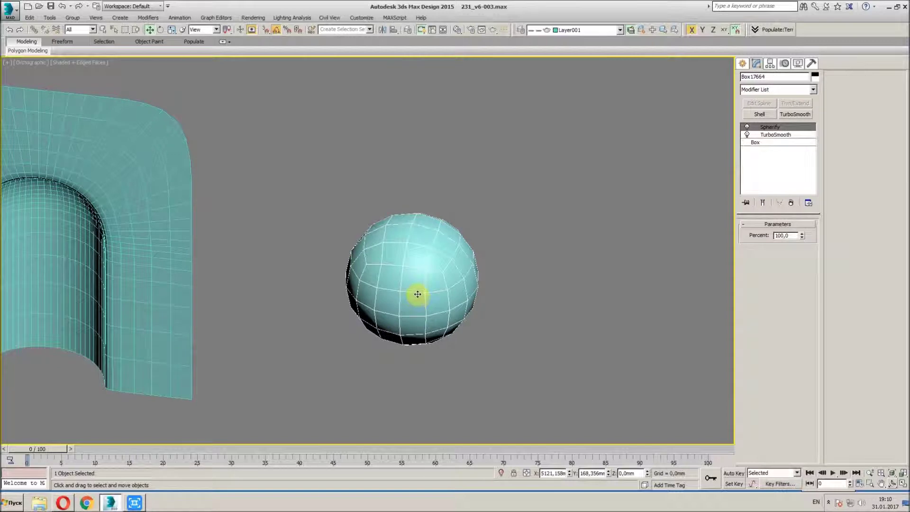
mouse_move(420, 269)
alt+middle_down()
mouse_move(421, 294)
mouse_move(423, 279)
alt+middle_up()
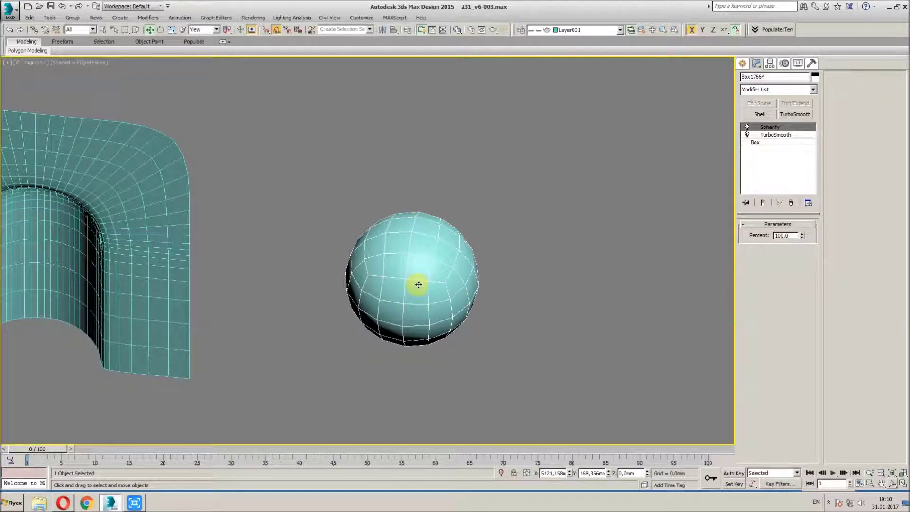
key(ctrl+e)
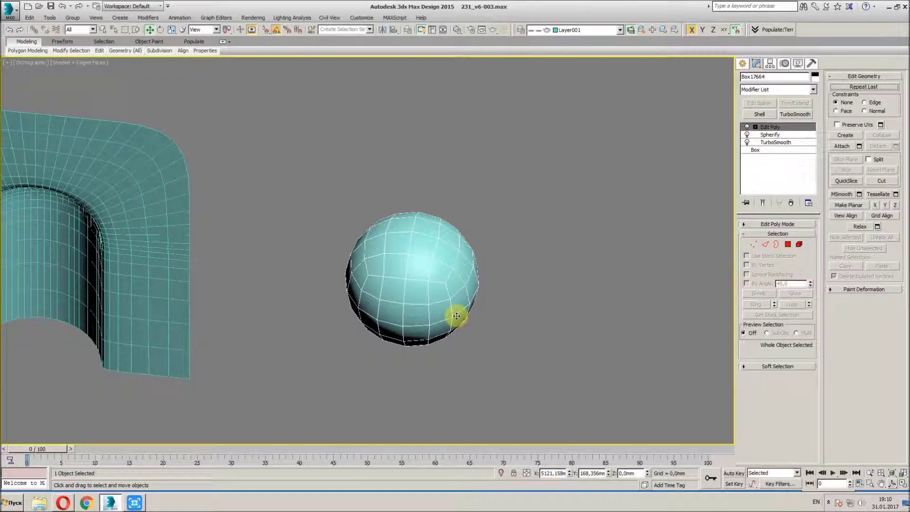
Step: Delete the sphere's lower-half vertices in the Top view, leaving a hemisphere
key(t)
click(754, 244)
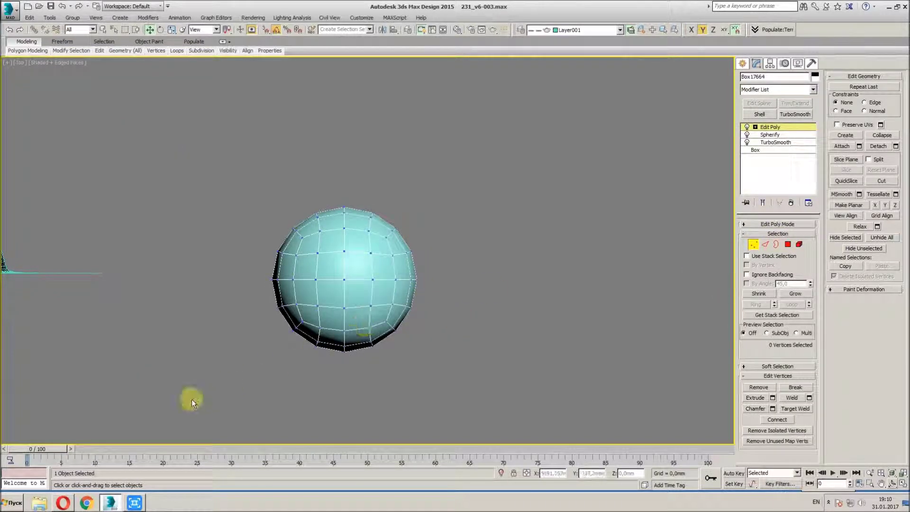
drag(490, 294, 488, 296)
key(Delete)
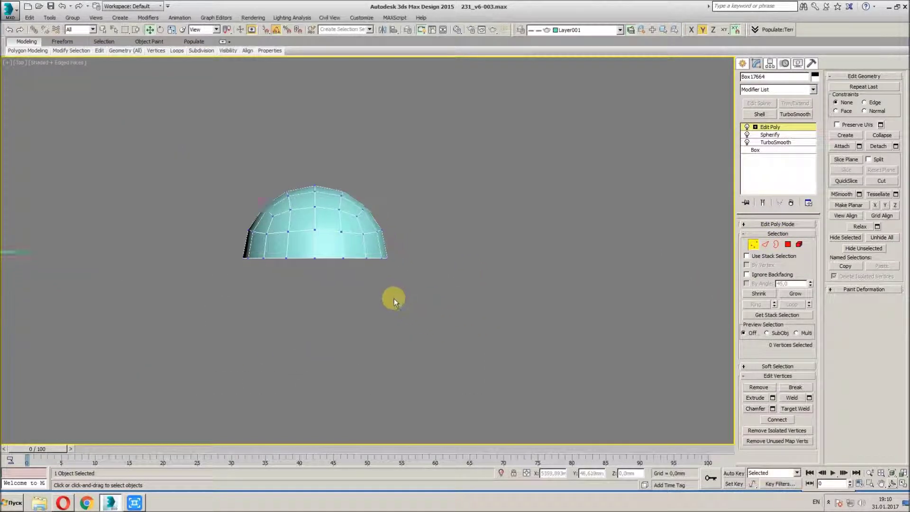
scroll(53, 274, down, 3)
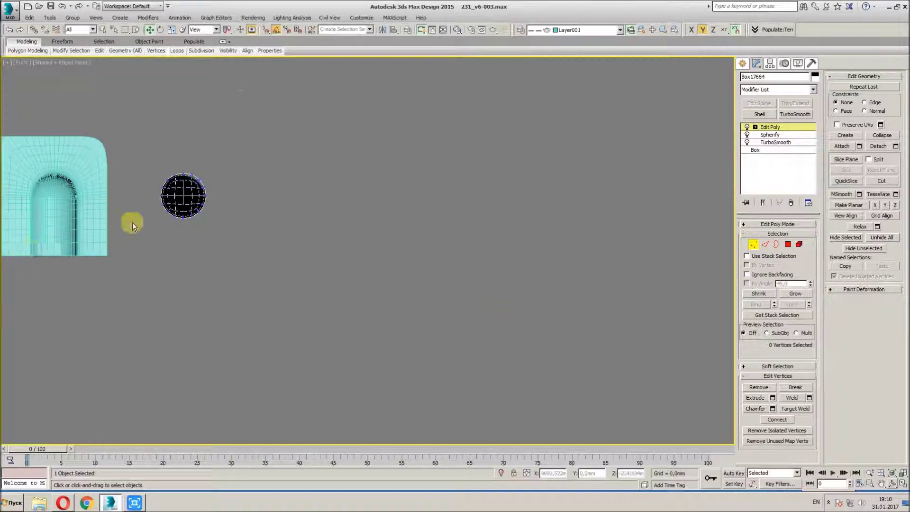
scroll(135, 241, up, 5)
drag(344, 170, 346, 167)
key(Delete)
mouse_move(346, 167)
alt+middle_down()
mouse_move(397, 215)
mouse_move(361, 215)
mouse_move(389, 231)
alt+middle_up()
scroll(385, 187, up, 4)
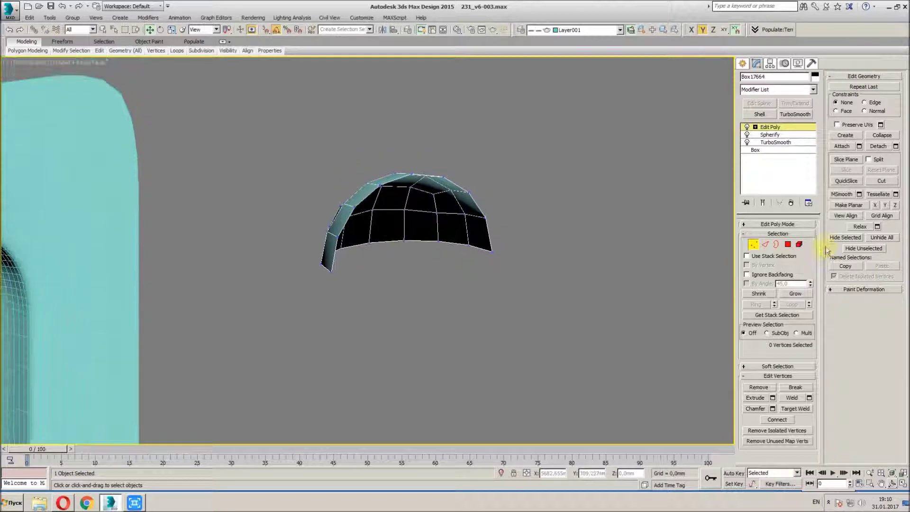
Step: Select all 24 dome polygons and flip their normals
click(788, 244)
key(ctrl+a)
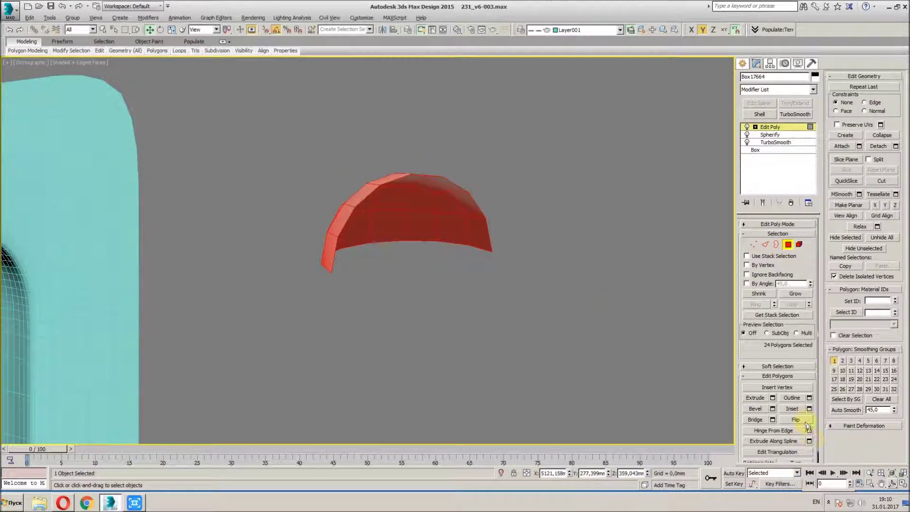
click(796, 419)
mouse_move(463, 305)
alt+middle_down()
mouse_move(442, 278)
mouse_move(492, 307)
alt+middle_up()
click(443, 300)
scroll(491, 307, down, 2)
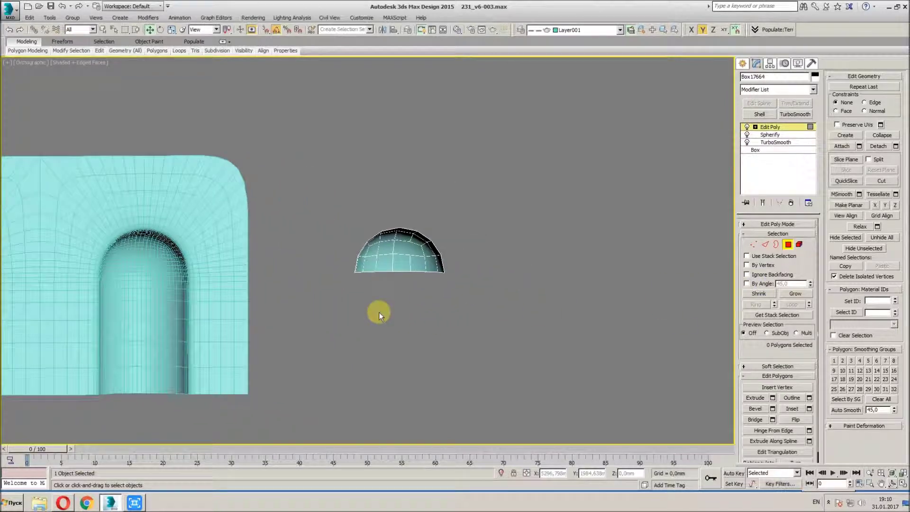
click(765, 244)
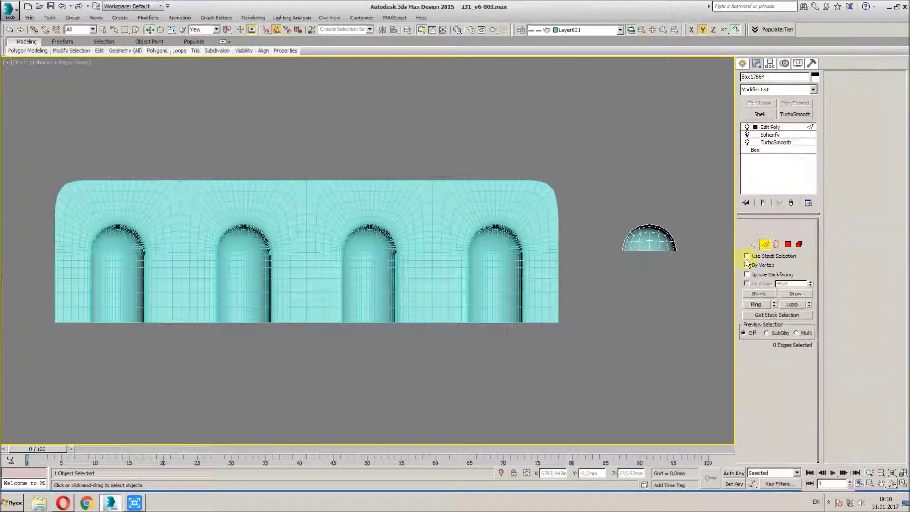
Step: Shift-drag the dome's bottom edge ring downward to extrude straight arch sides
middle_drag(692, 303, 490, 304)
scroll(491, 305, up, 3)
drag(334, 249, 581, 208)
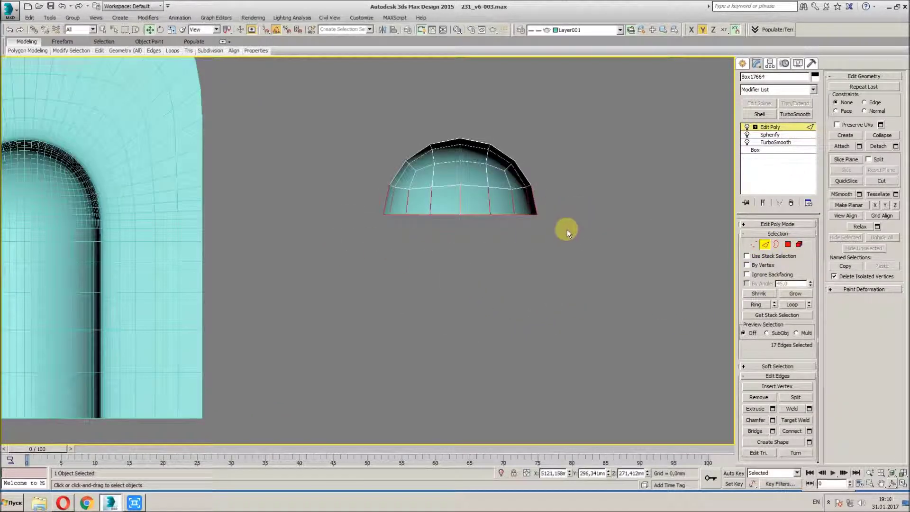
drag(372, 242, 372, 242)
middle_drag(455, 278, 370, 254)
scroll(369, 254, down, 2)
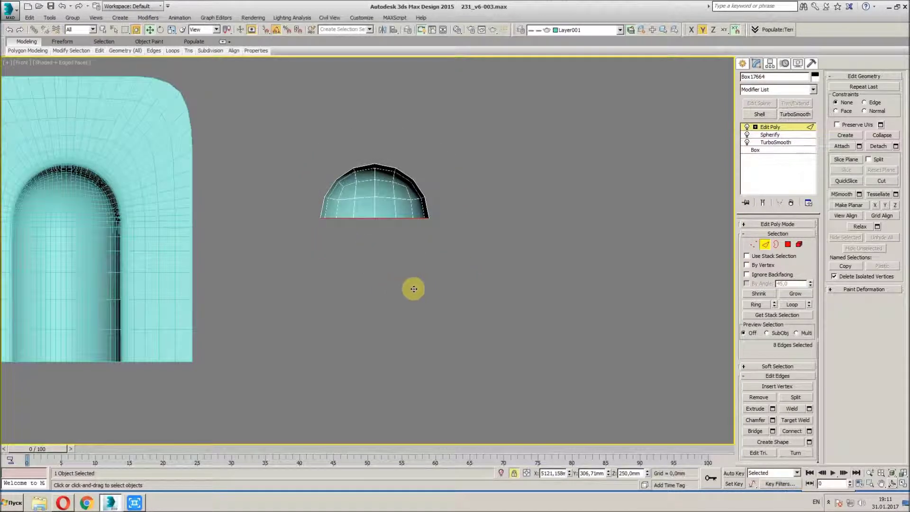
shift+drag(478, 273, 473, 359)
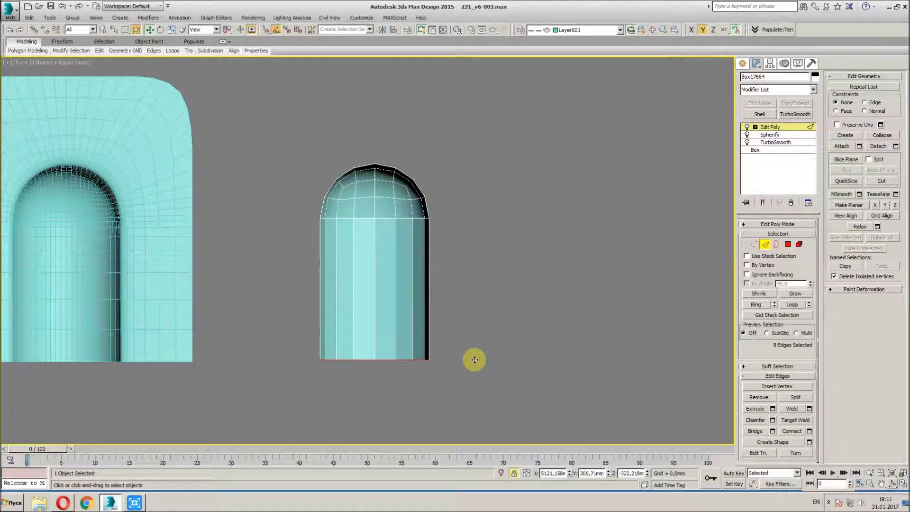
click(483, 283)
Step: Inspect the new arch insert with shading toggles, then frame it in the Front view
scroll(436, 254, down, 3)
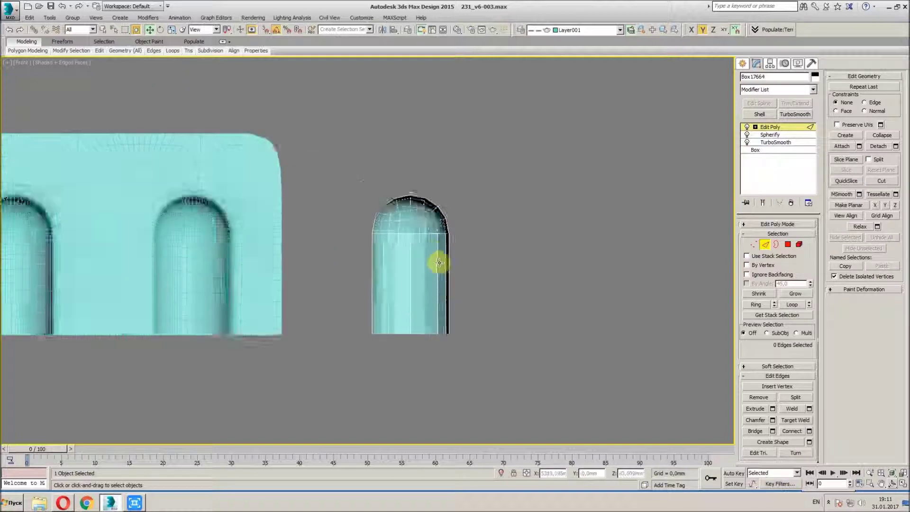
scroll(415, 259, up, 3)
mouse_move(407, 281)
alt+middle_down()
mouse_move(432, 294)
mouse_move(402, 311)
mouse_move(552, 296)
alt+middle_up()
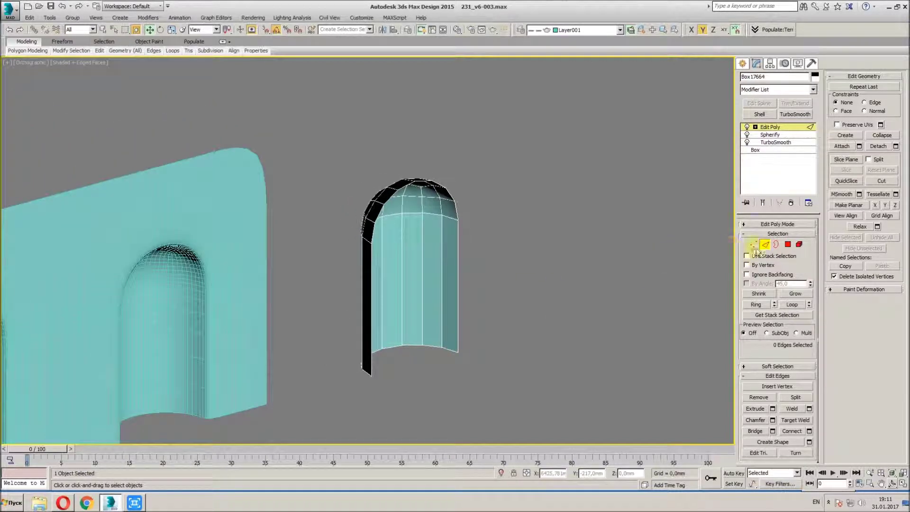
mouse_move(345, 289)
alt+middle_down()
mouse_move(570, 203)
mouse_move(574, 222)
alt+middle_up()
scroll(506, 227, up, 2)
key(F4)
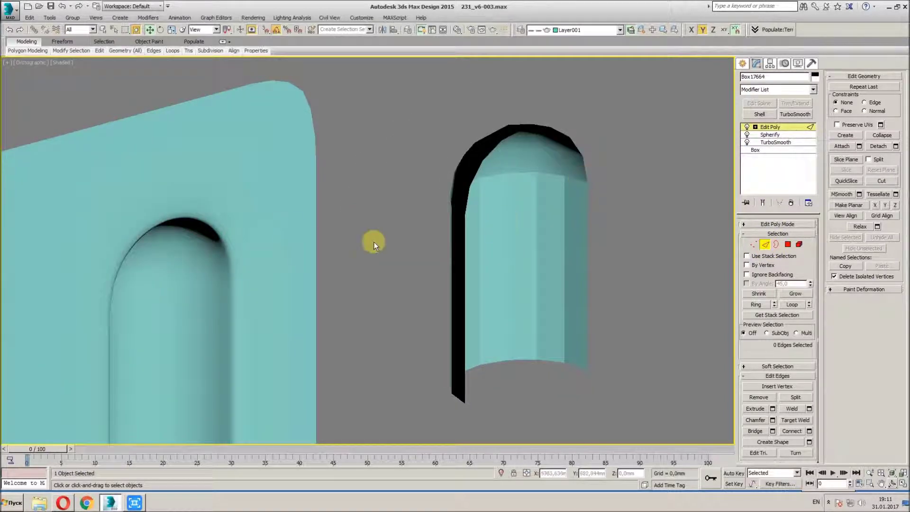
mouse_move(230, 262)
alt+middle_down()
mouse_move(226, 246)
mouse_move(226, 270)
alt+middle_up()
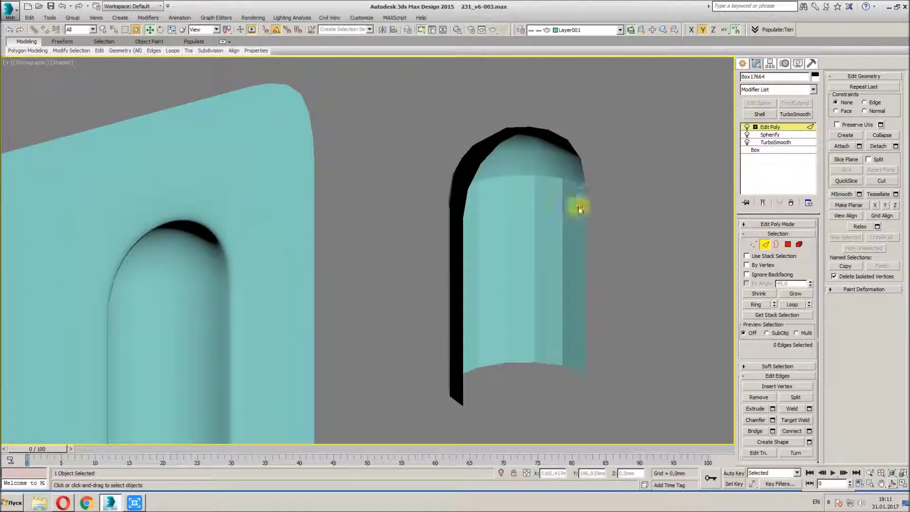
key(F4)
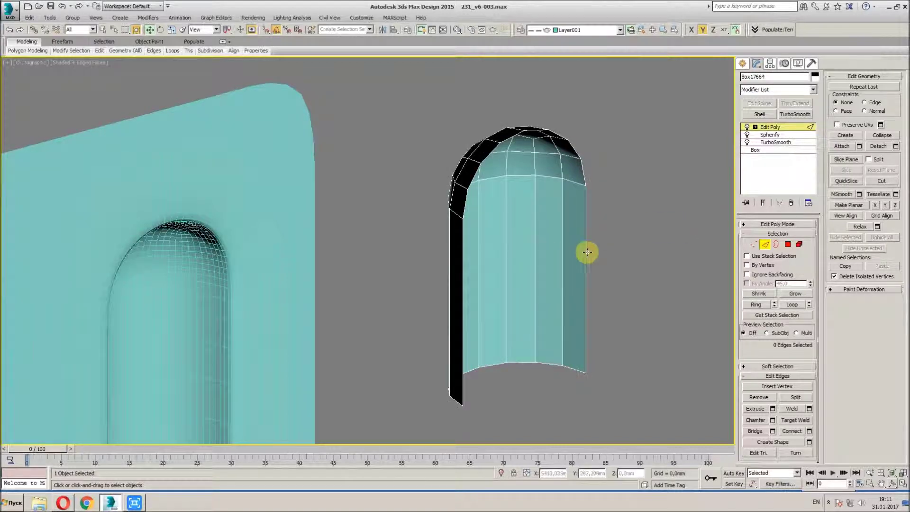
alt+middle_drag(585, 251, 447, 252)
key(f)
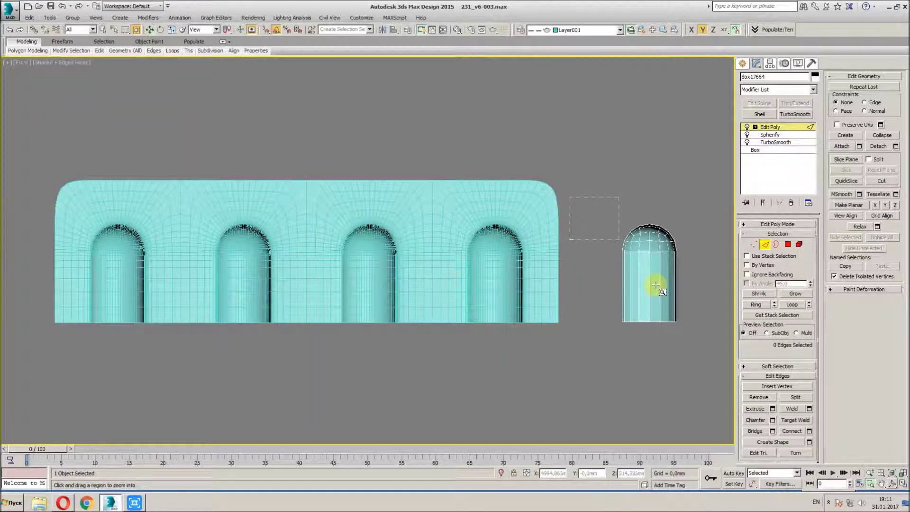
key(z)
drag(532, 279, 357, 308)
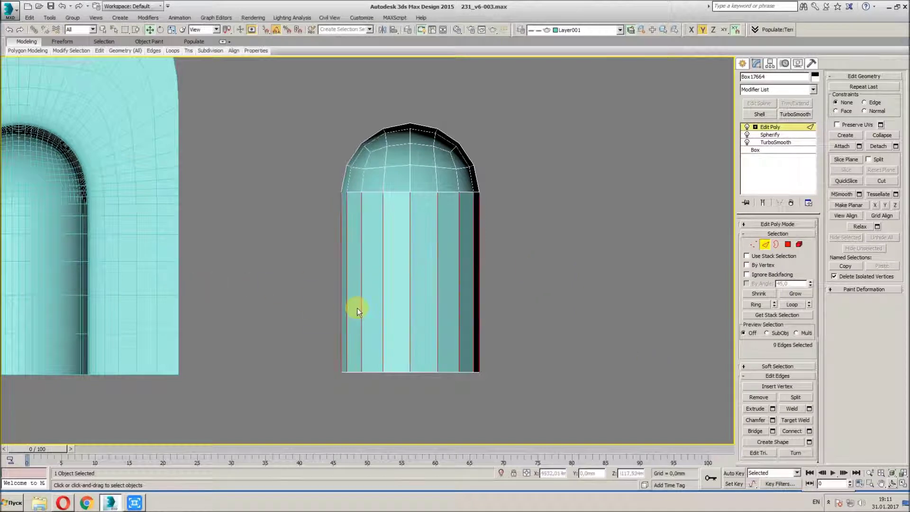
Step: Connect the nine vertical edges with a horizontal loop and move it up near the arch top
click(793, 431)
middle_drag(514, 310, 502, 327)
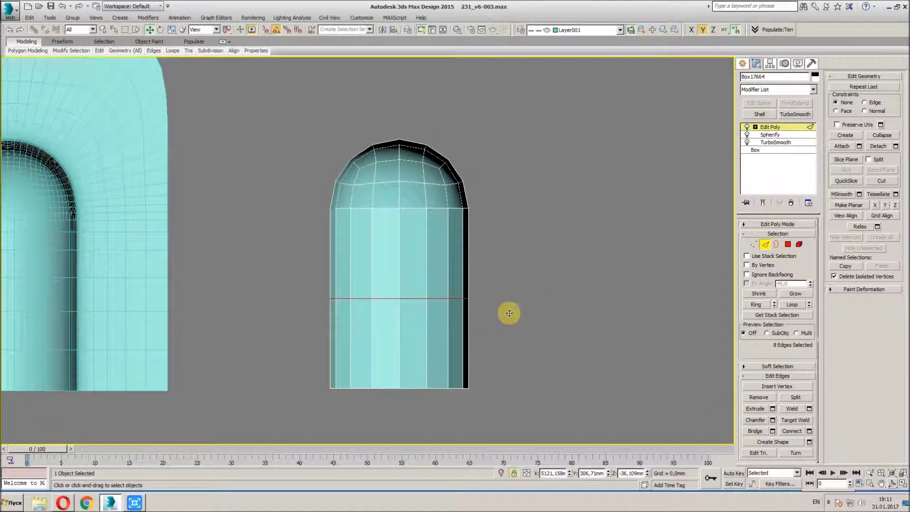
key(space)
drag(501, 327, 502, 262)
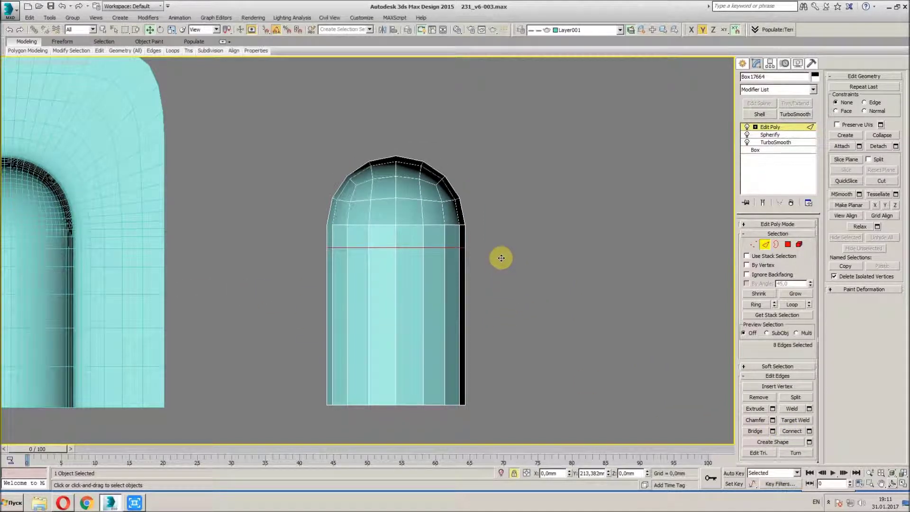
key(2)
mouse_move(463, 280)
alt+middle_down()
mouse_move(496, 291)
mouse_move(242, 272)
alt+middle_up()
Step: Select the arch insert's 12-edge open rim loop and view it straight-on from the front
click(768, 245)
click(489, 292)
scroll(521, 291, up, 2)
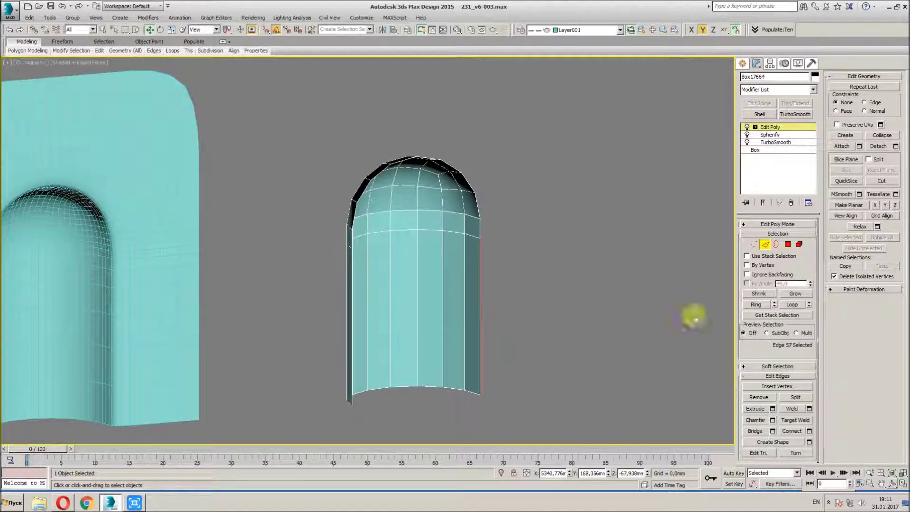
click(792, 305)
scroll(481, 306, down, 1)
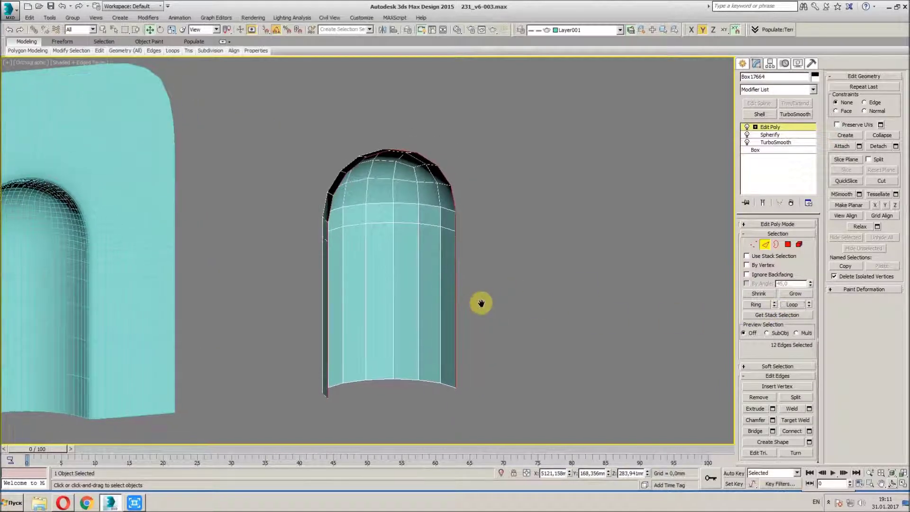
scroll(482, 305, down, 2)
key(f)
scroll(484, 308, down, 2)
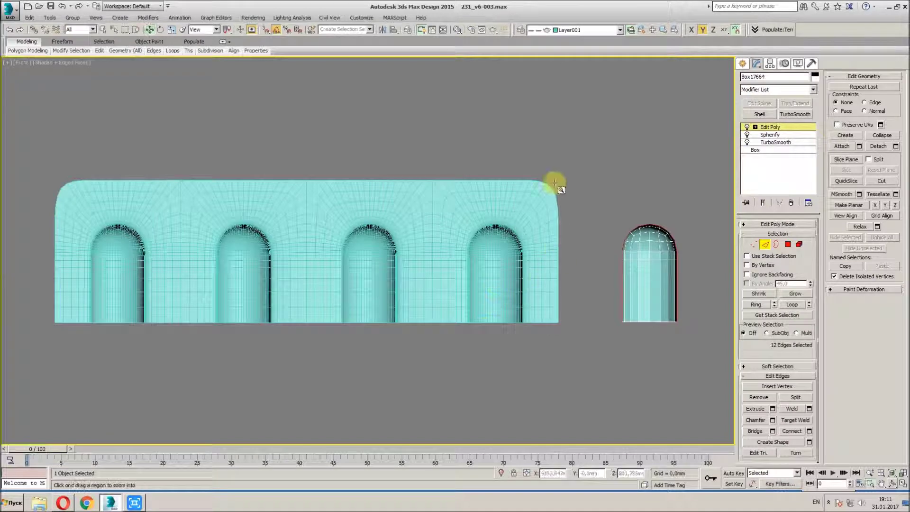
scroll(682, 353, up, 2)
middle_drag(566, 299, 535, 298)
key(r)
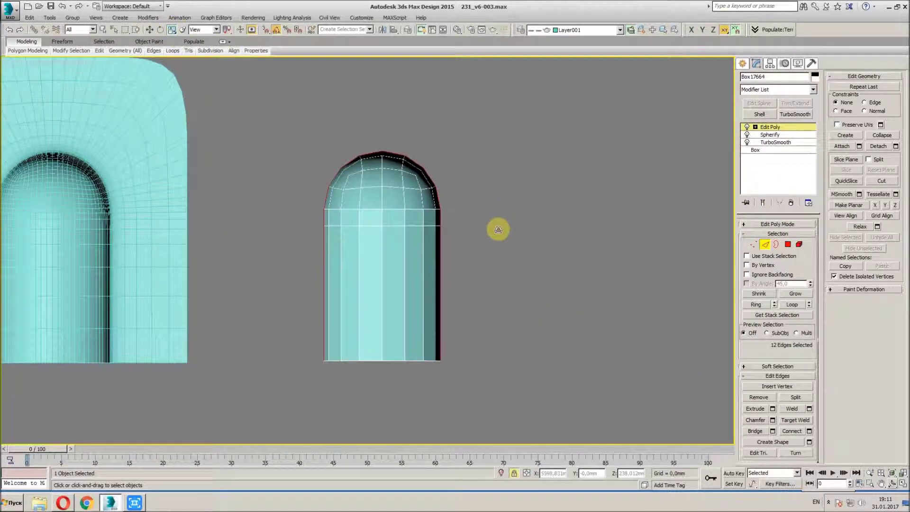
Step: Shift-scale the rim edges outward into frame faces and raise the frame's bottom vertices to the insert base
shift+drag(472, 261, 500, 236)
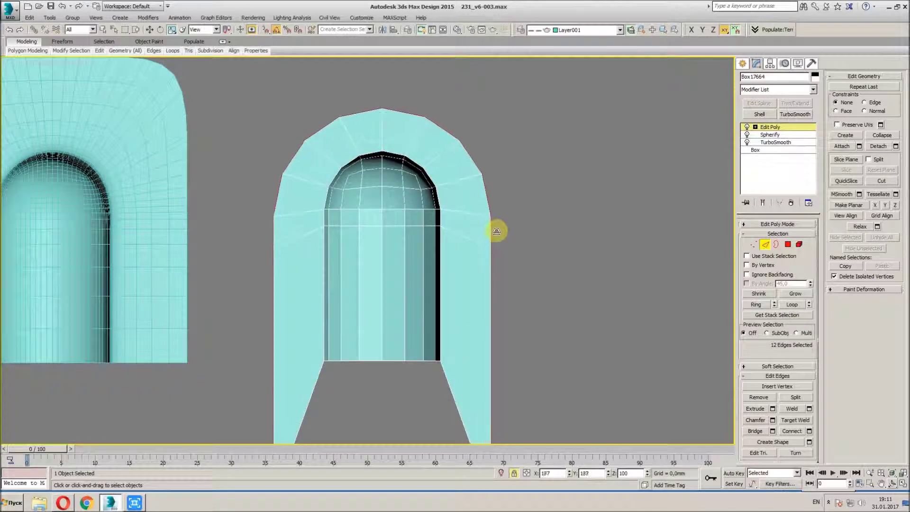
key(f)
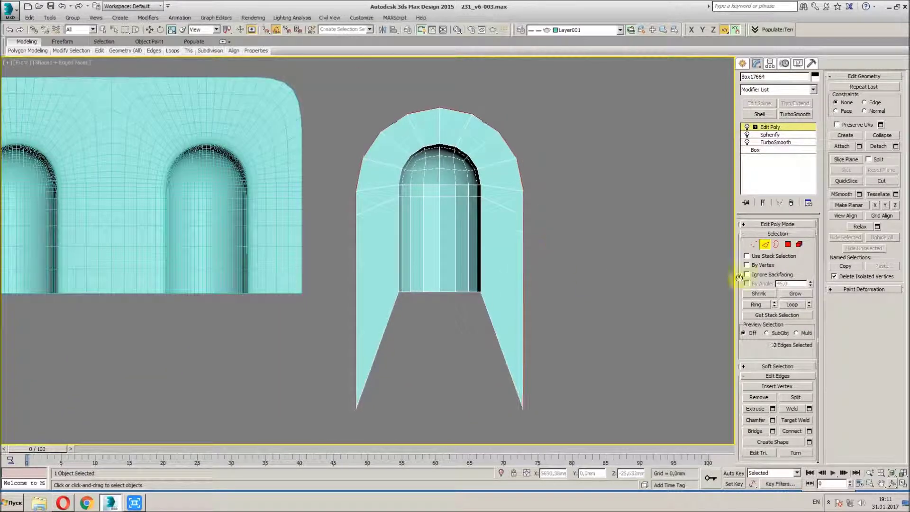
click(753, 245)
middle_drag(376, 396, 375, 372)
mouse_move(319, 355)
mouse_down()
mouse_move(545, 394)
mouse_move(552, 290)
mouse_move(445, 254)
mouse_up()
scroll(553, 291, up, 2)
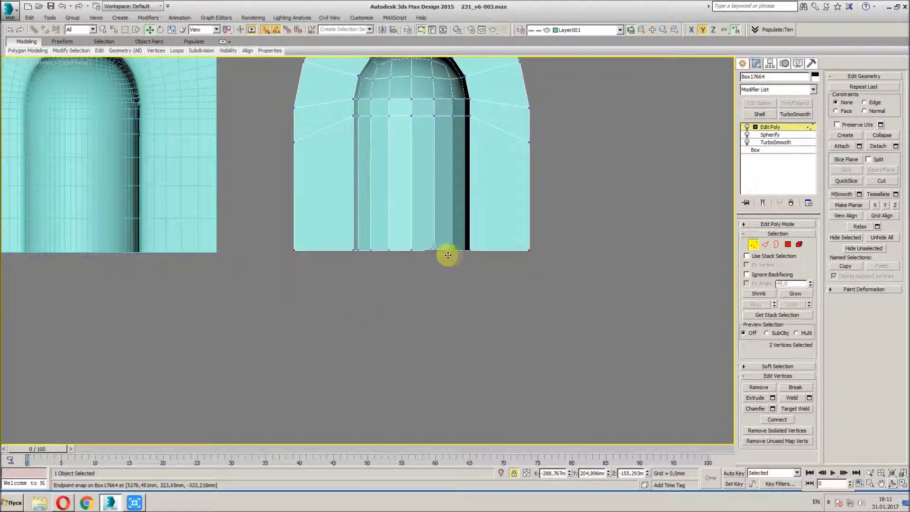
scroll(445, 256, down, 2)
click(444, 284)
Step: Snap the frame's left outer vertex pair level with the inner arch base
scroll(446, 246, down, 1)
scroll(448, 211, up, 2)
scroll(525, 218, up, 2)
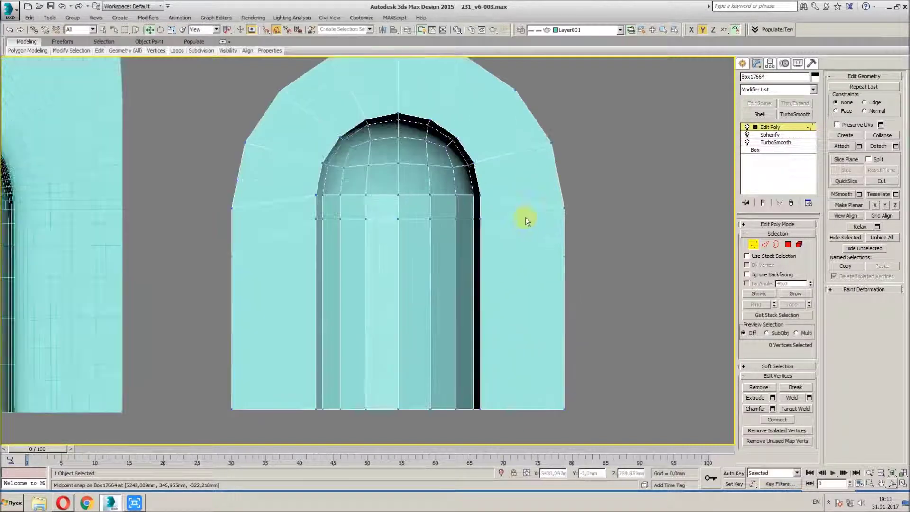
drag(224, 191, 249, 220)
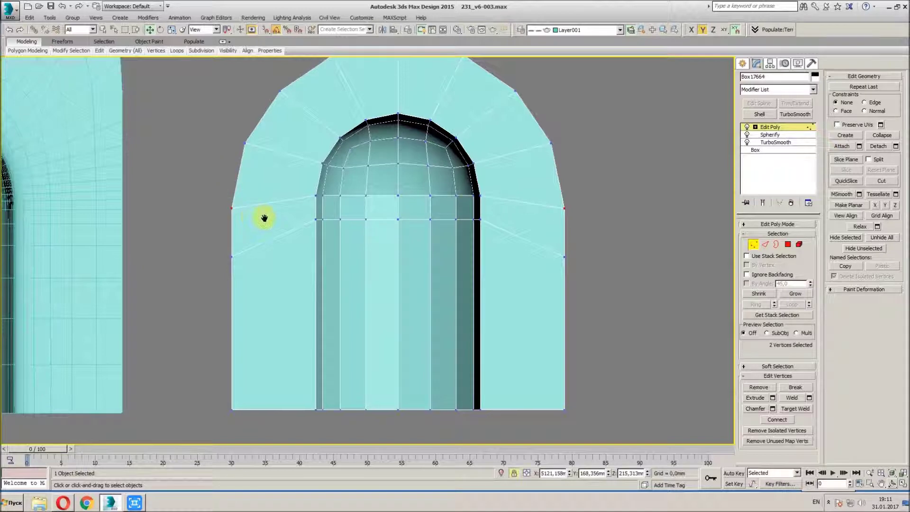
scroll(264, 217, up, 1)
scroll(272, 230, up, 2)
drag(203, 230, 346, 204)
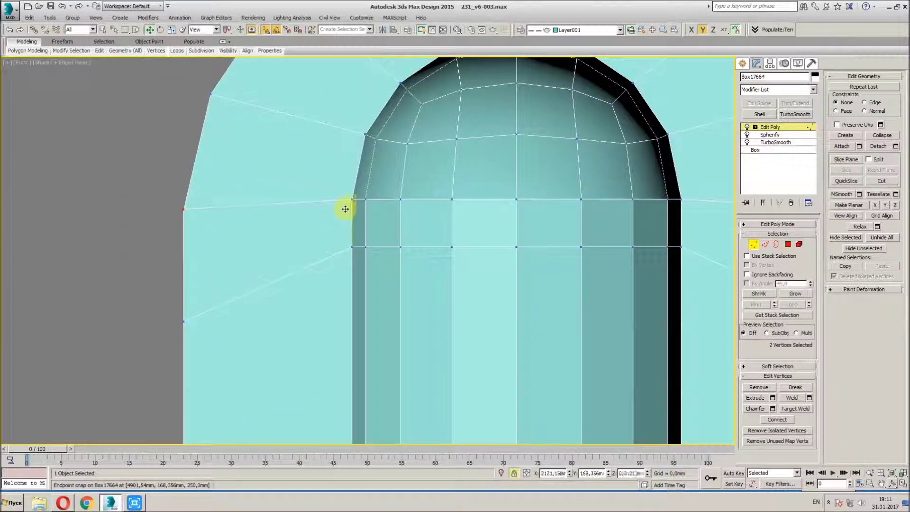
scroll(230, 250, down, 3)
scroll(540, 268, up, 2)
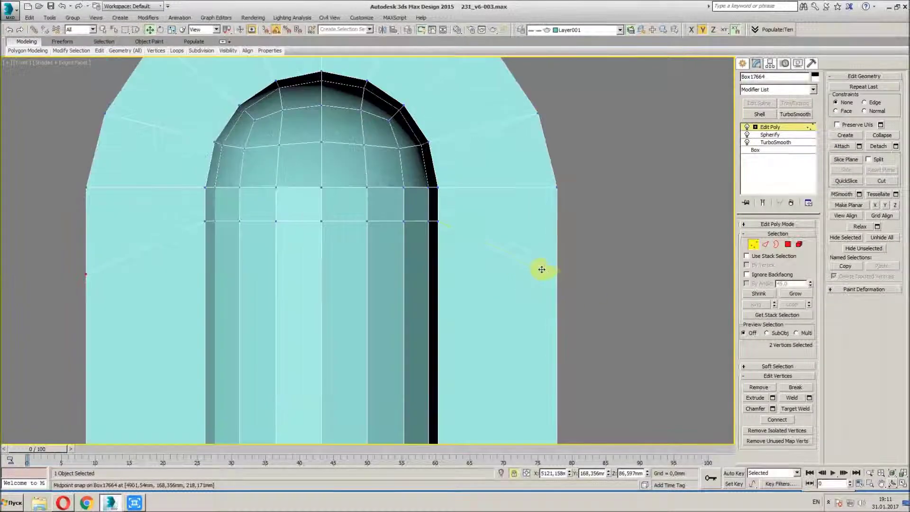
scroll(544, 253, down, 4)
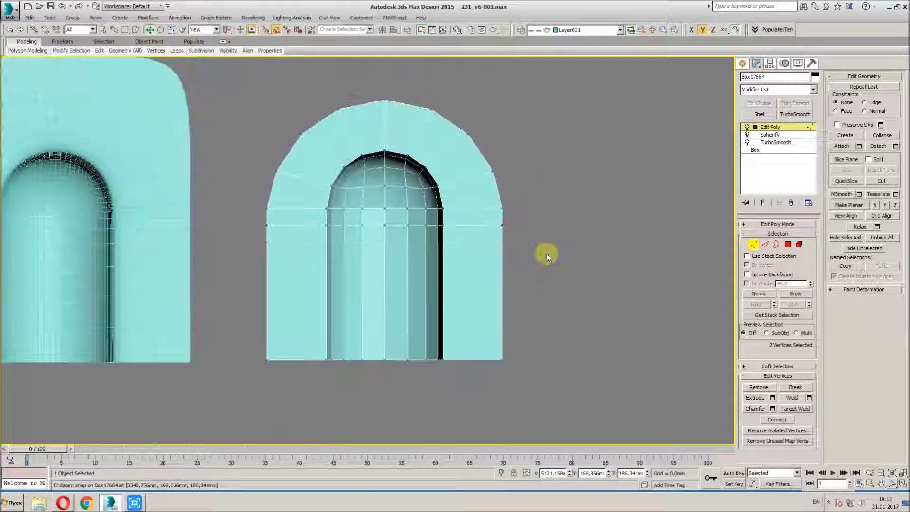
scroll(473, 179, up, 2)
Step: Move the right and left outer vertices outward to straighten the frame's sides
click(523, 156)
click(500, 168)
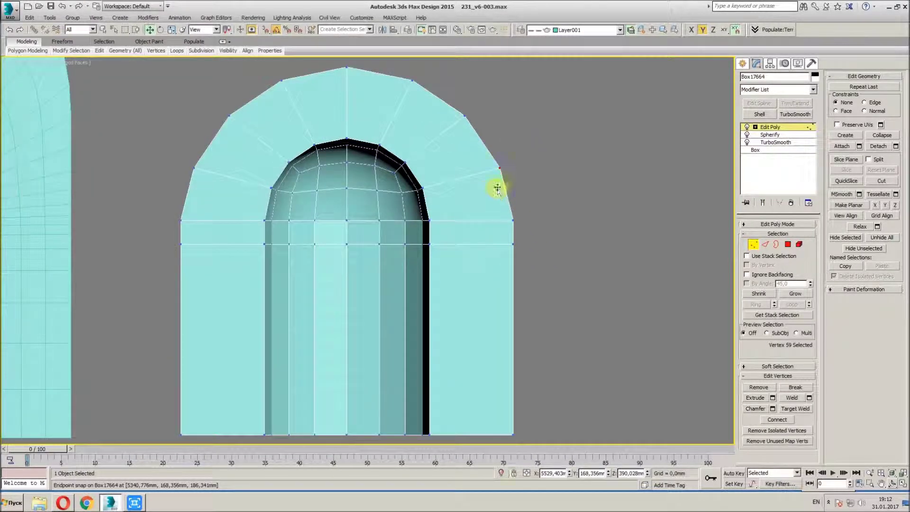
drag(499, 167, 497, 212)
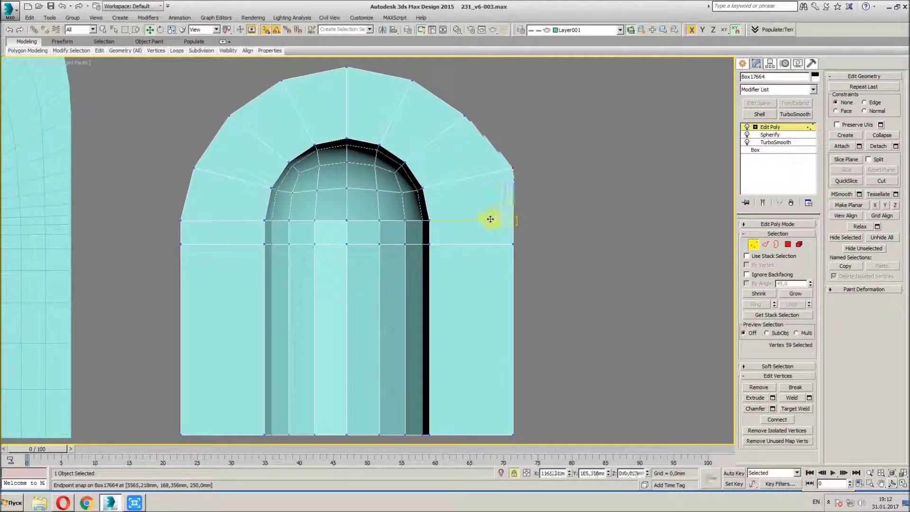
drag(207, 169, 193, 218)
click(152, 209)
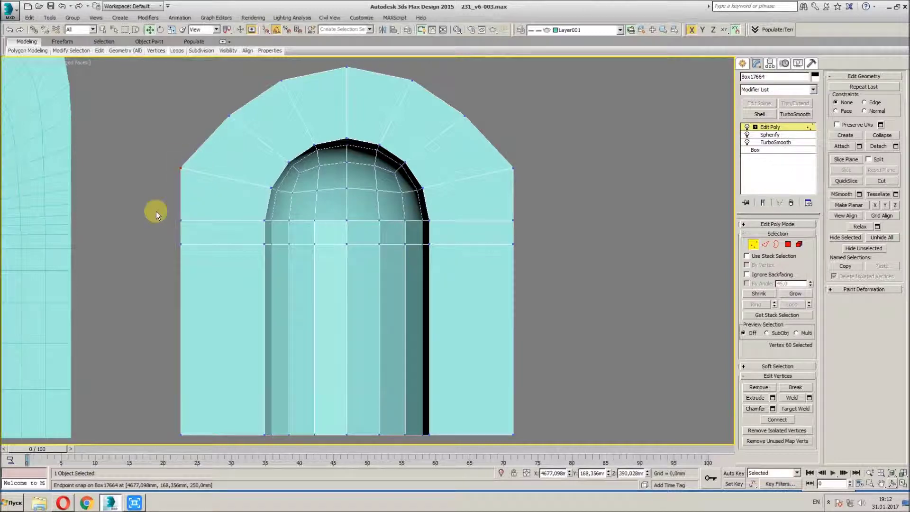
scroll(155, 211, down, 3)
key(z)
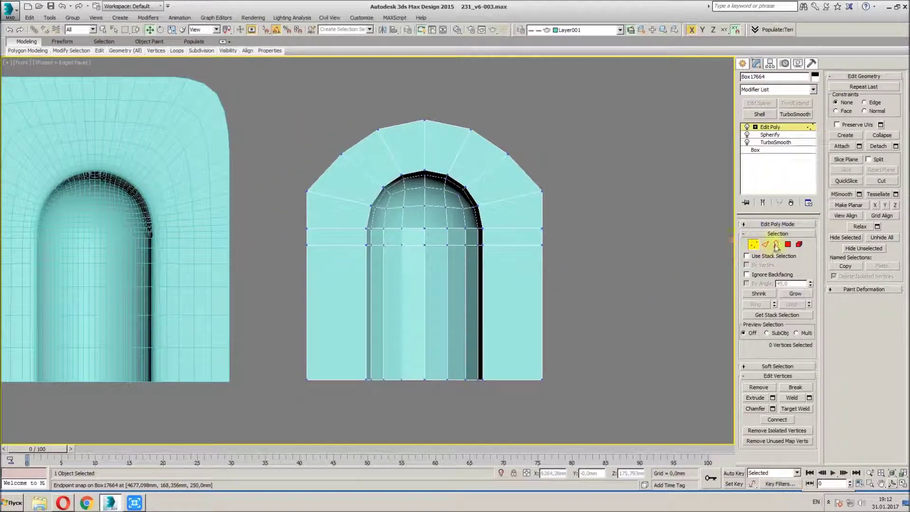
click(768, 245)
Step: Loop-select the 12 inner rim edges and chamfer them by 8.179 mm
alt+middle_drag(456, 311, 482, 314)
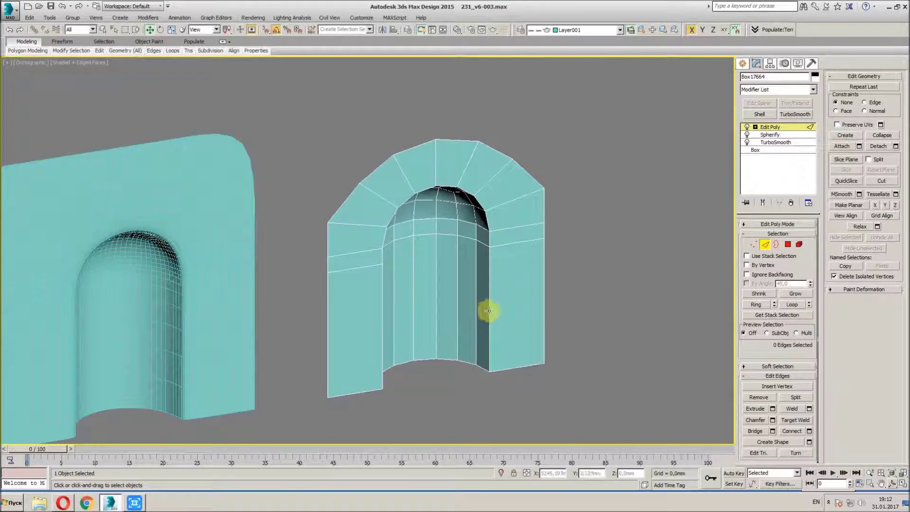
click(786, 304)
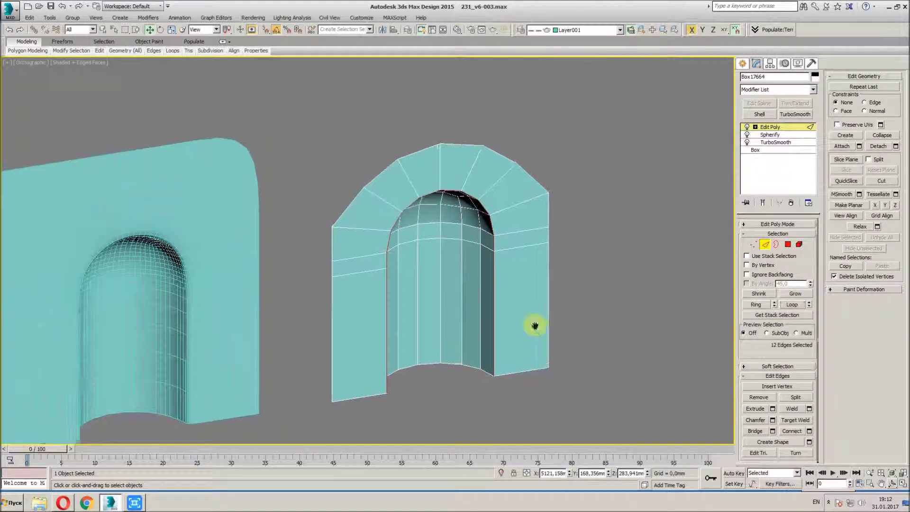
scroll(530, 321, up, 4)
scroll(483, 309, up, 1)
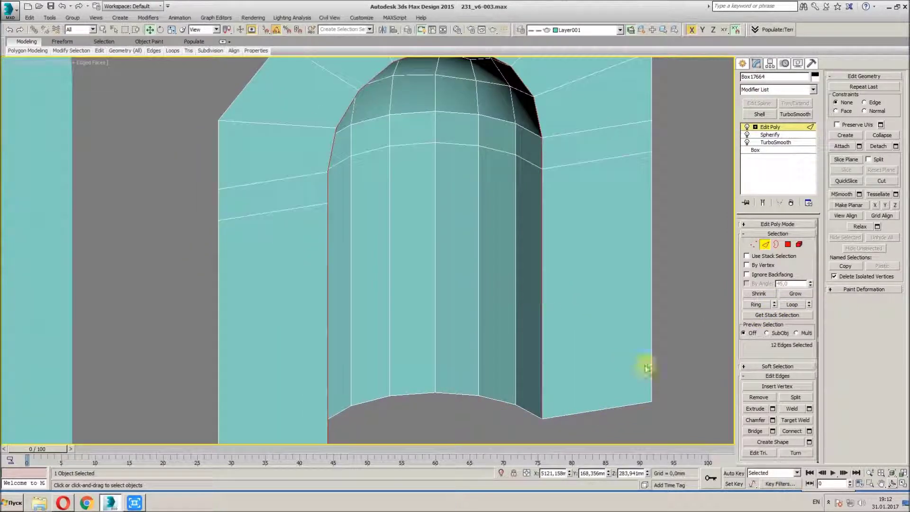
click(772, 420)
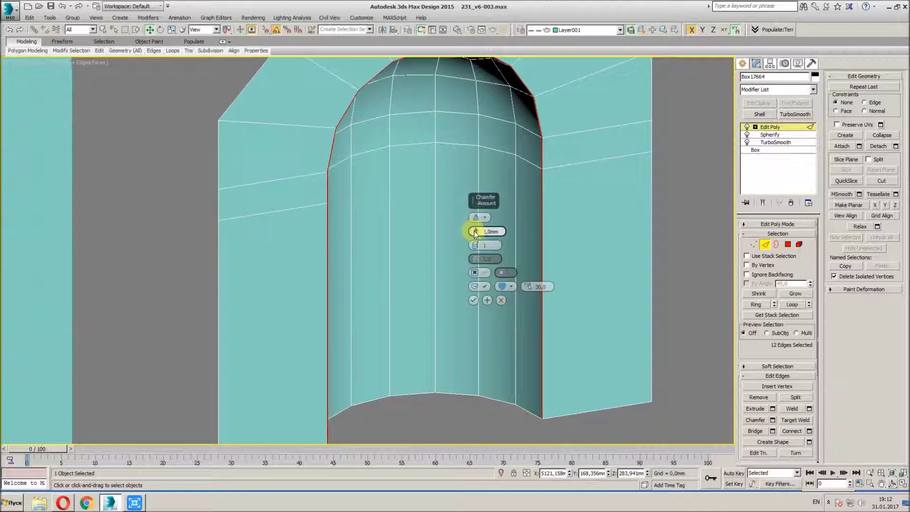
drag(475, 234, 473, 228)
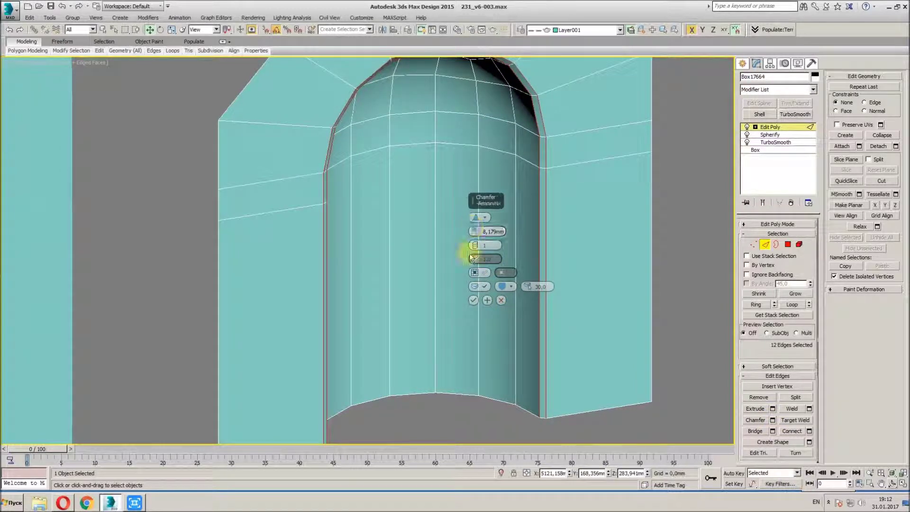
click(473, 299)
scroll(521, 307, down, 5)
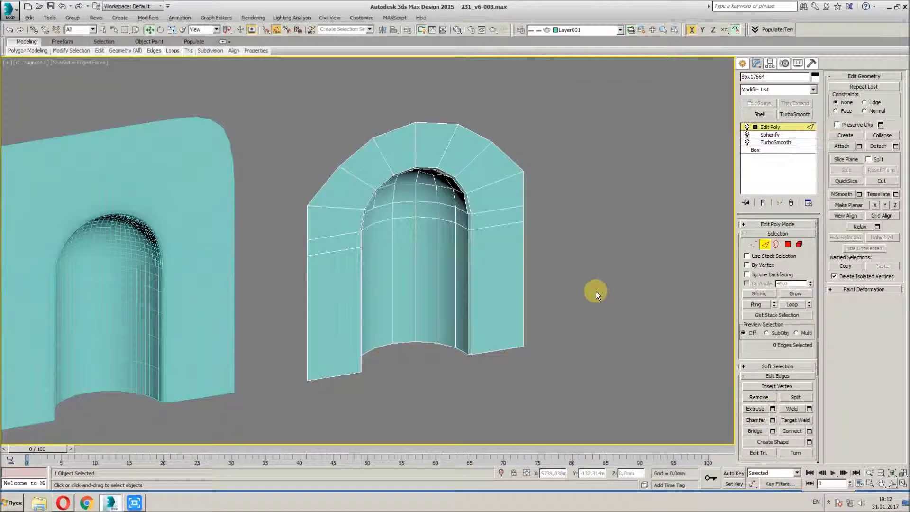
Step: Add a TurboSmooth with 2 iterations to the arch insert and its frame
key(2)
click(795, 114)
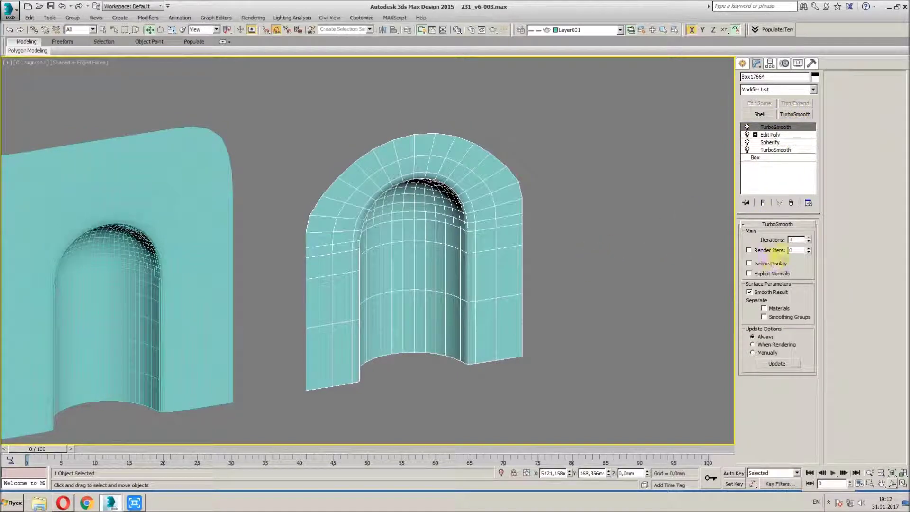
click(810, 238)
scroll(521, 268, up, 2)
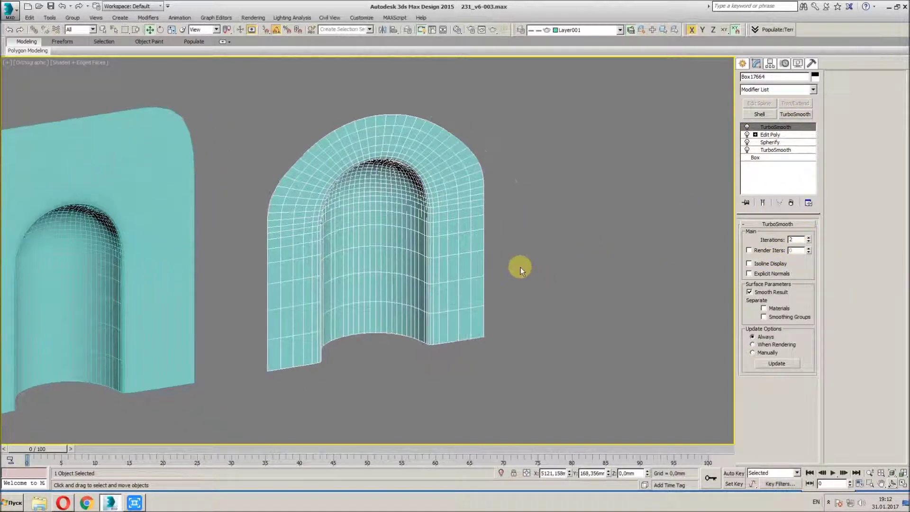
key(F4)
Step: Orbit and zoom to inspect the smoothed arch insert from front and angled views
scroll(419, 273, up, 1)
mouse_move(419, 273)
alt+middle_down()
mouse_move(398, 237)
mouse_move(378, 232)
mouse_move(402, 254)
mouse_move(412, 231)
mouse_move(400, 195)
alt+middle_up()
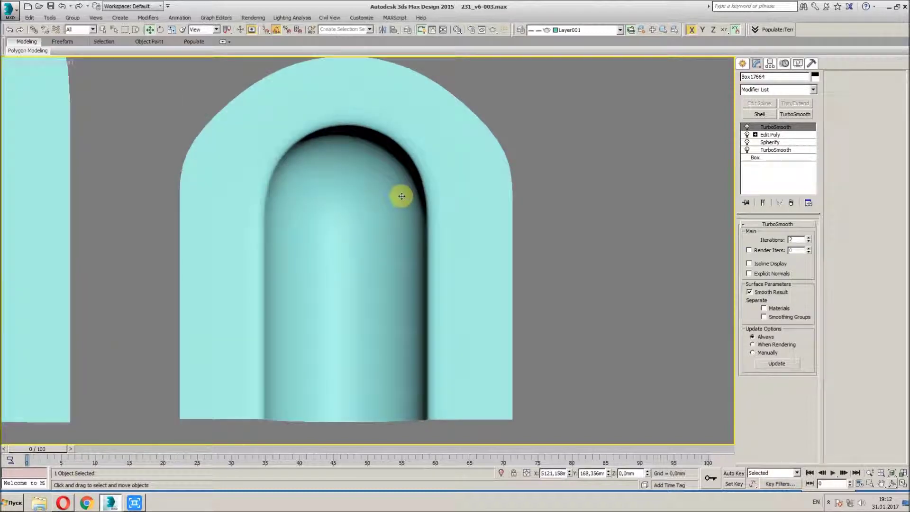
key(f)
key(alt+ctrl+z)
key(ctrl+w)
drag(538, 223, 670, 338)
scroll(497, 246, up, 2)
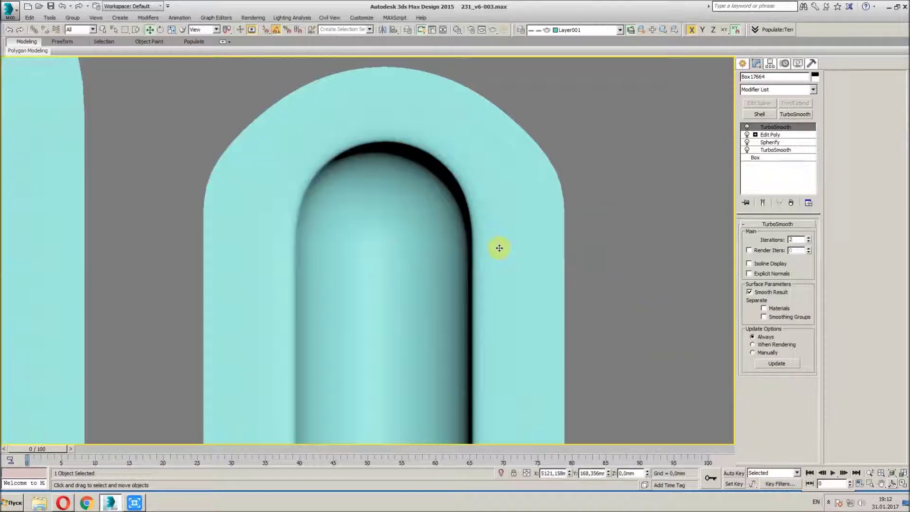
right_click(402, 174)
scroll(402, 174, down, 3)
mouse_move(382, 227)
alt+middle_down()
mouse_move(374, 256)
mouse_move(372, 177)
mouse_move(398, 177)
mouse_move(380, 183)
alt+middle_up()
Step: Toggle edged faces to check the smoothed mesh, then return to front view and deselect
key(F4)
scroll(394, 247, up, 2)
key(F4)
key(f)
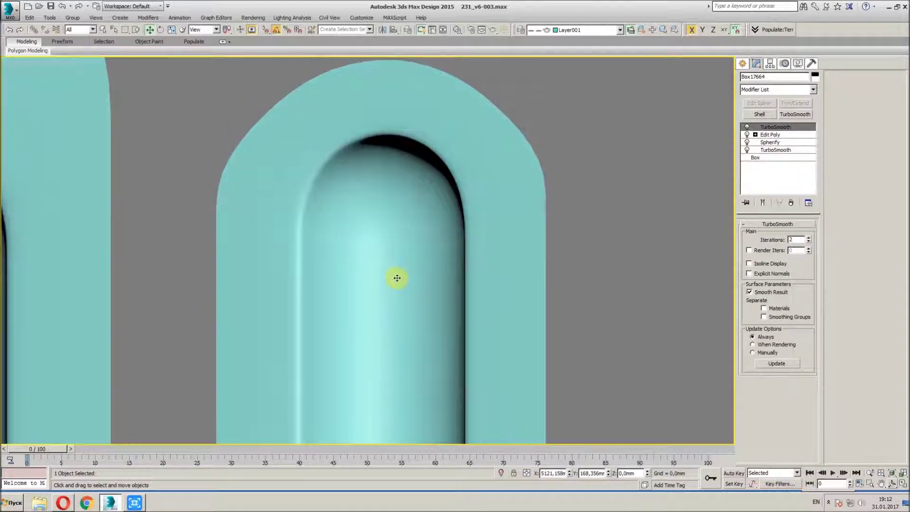
mouse_move(397, 280)
middle_down()
mouse_move(400, 246)
mouse_move(398, 260)
middle_up()
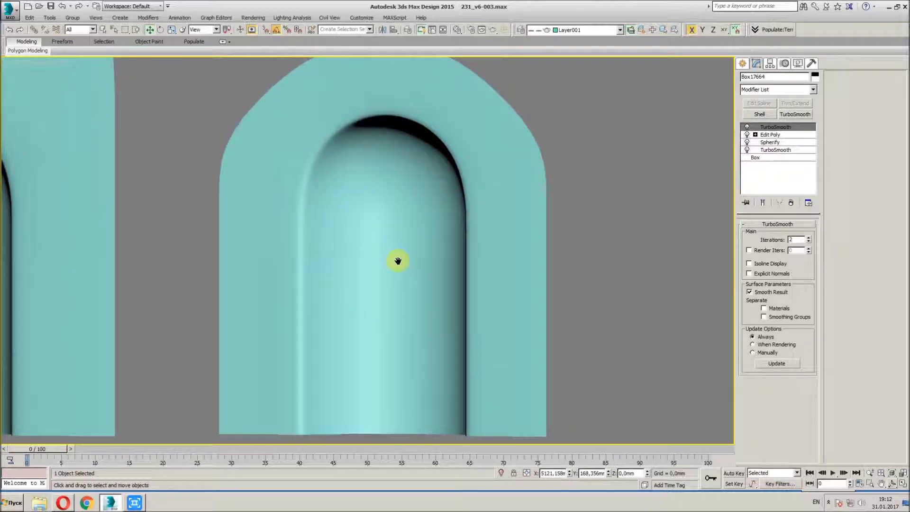
click(584, 306)
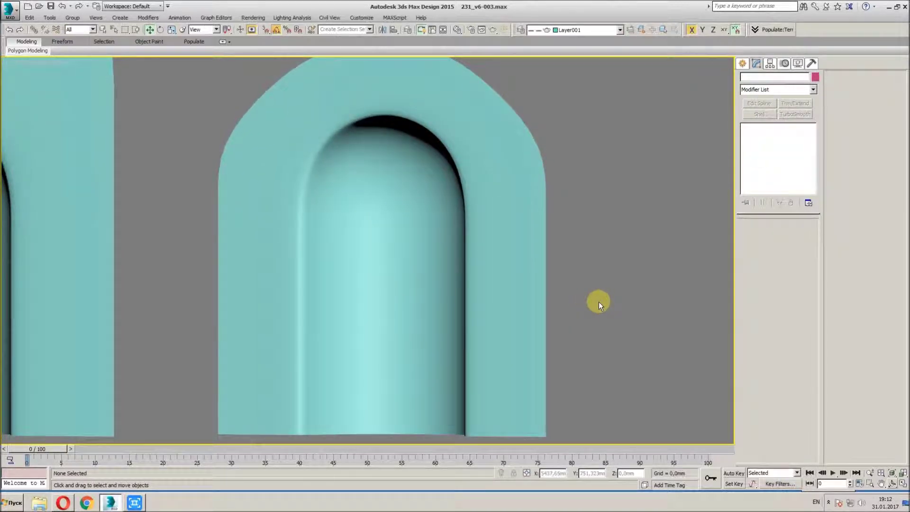